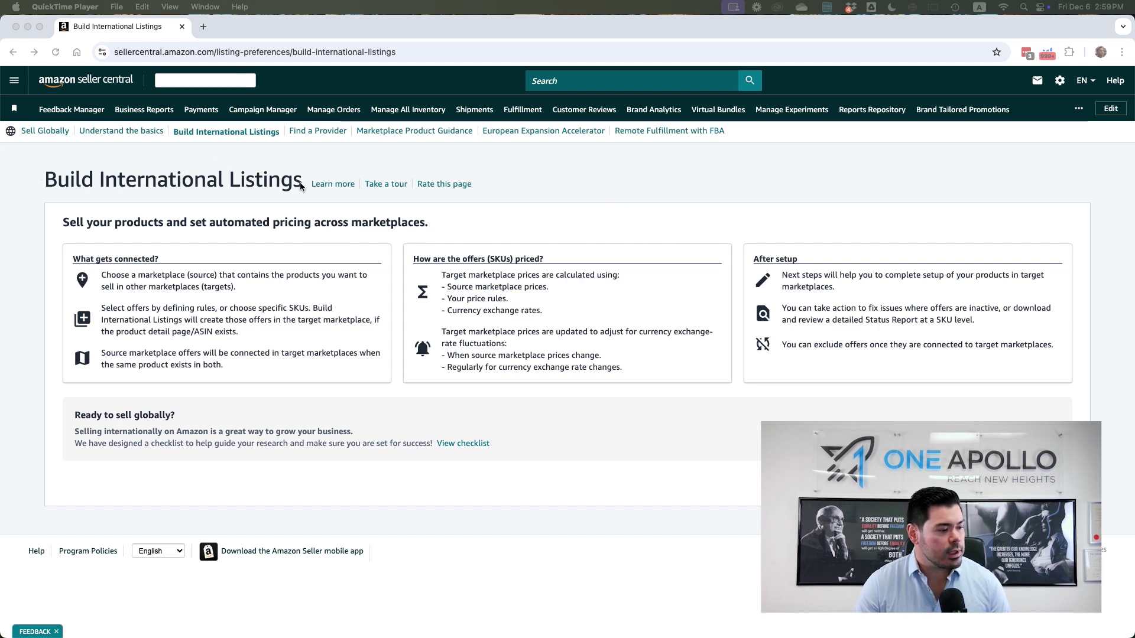
left_click(13, 82)
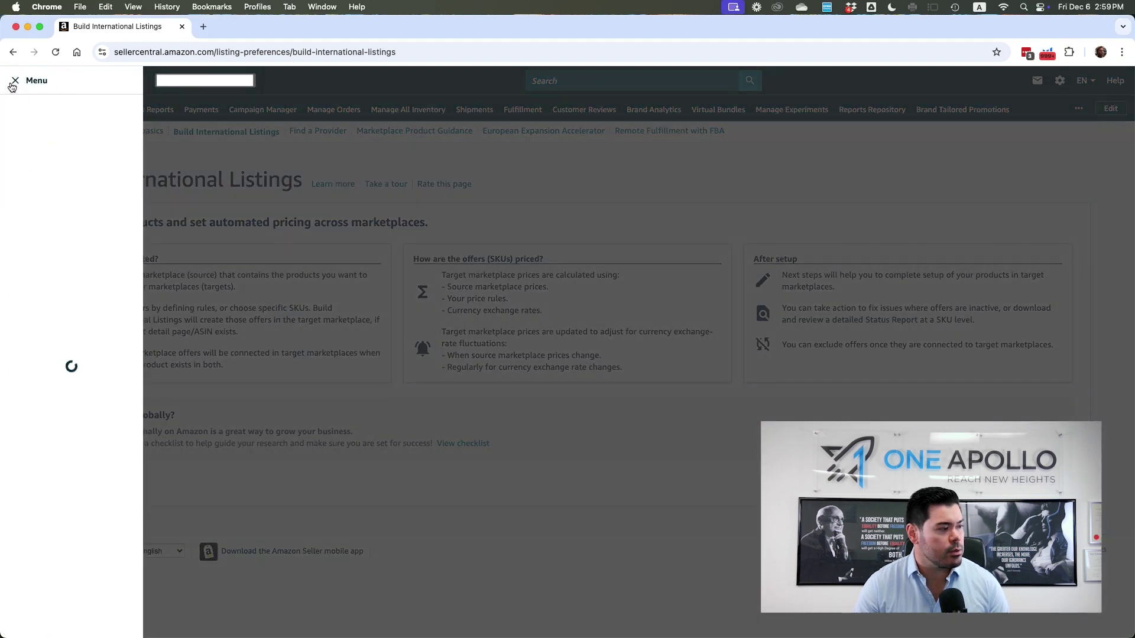
mouse_move(36, 148)
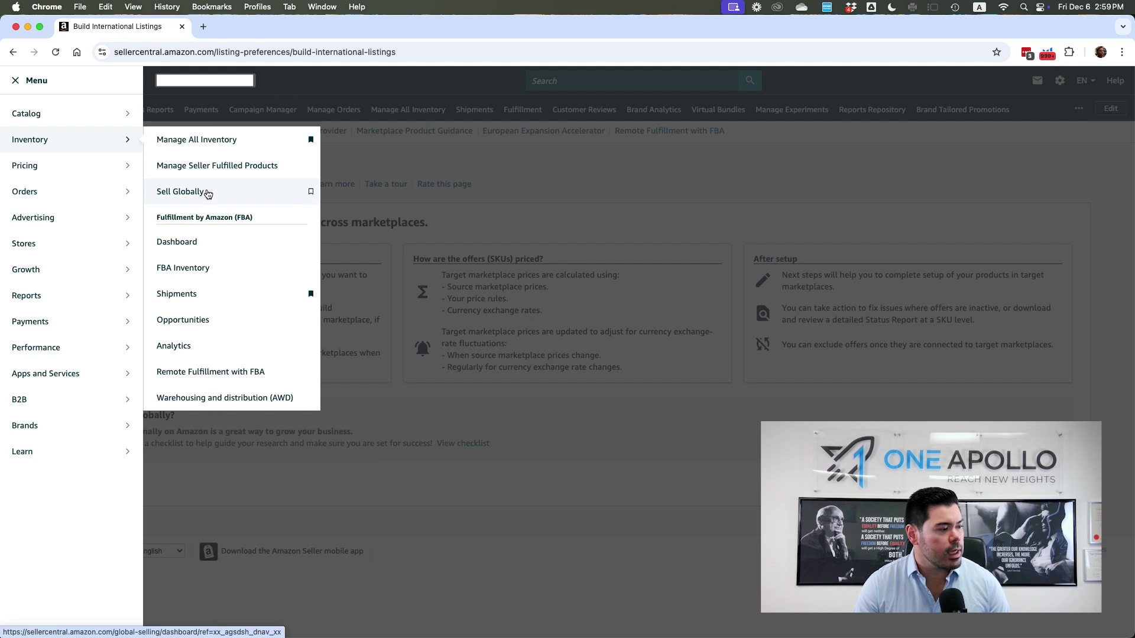
left_click(330, 161)
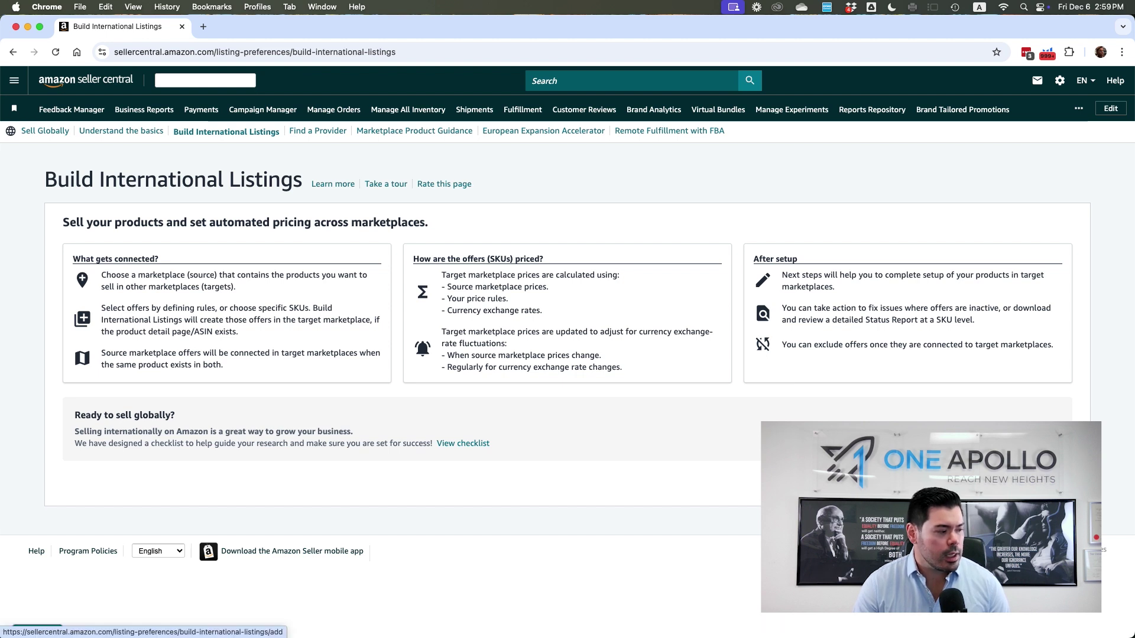
Start adding connections from Amazon.com, select all Americas target marketplaces, Amazon.com.mx and Amazon.ca, and continue to the offer types
left_click(1034, 483)
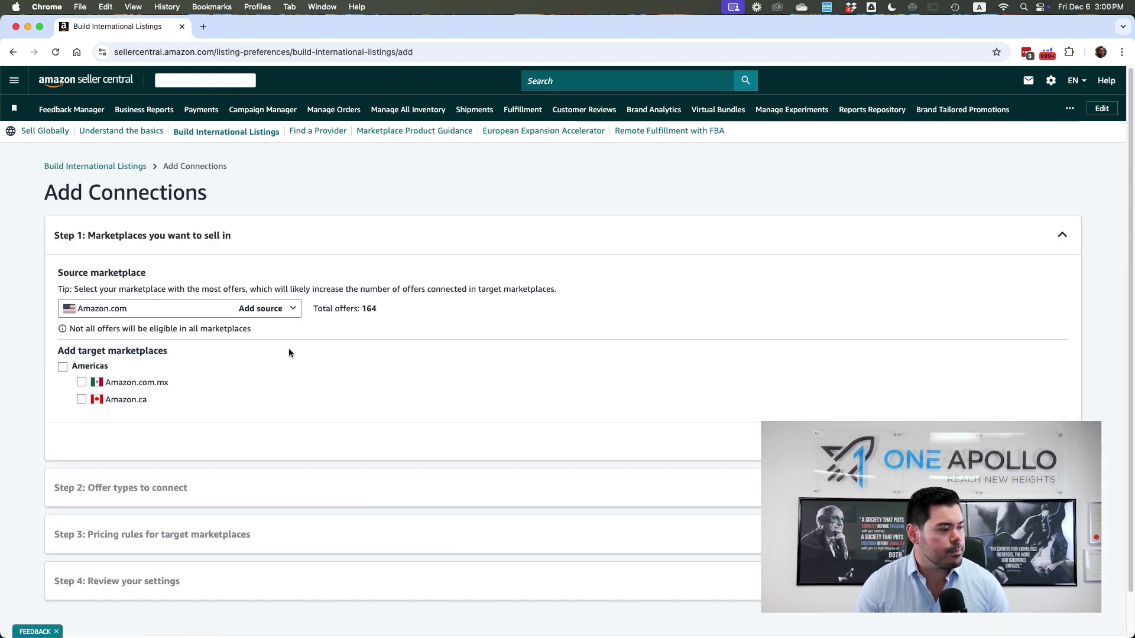
scroll(297, 343, "down", 1)
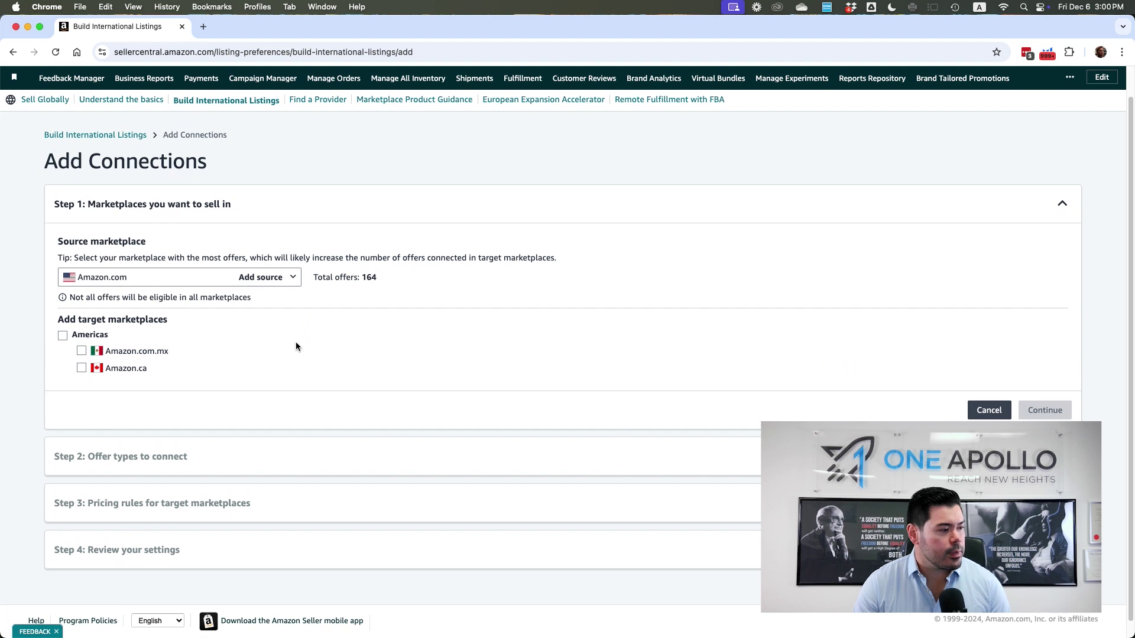
scroll(296, 346, "down", 1)
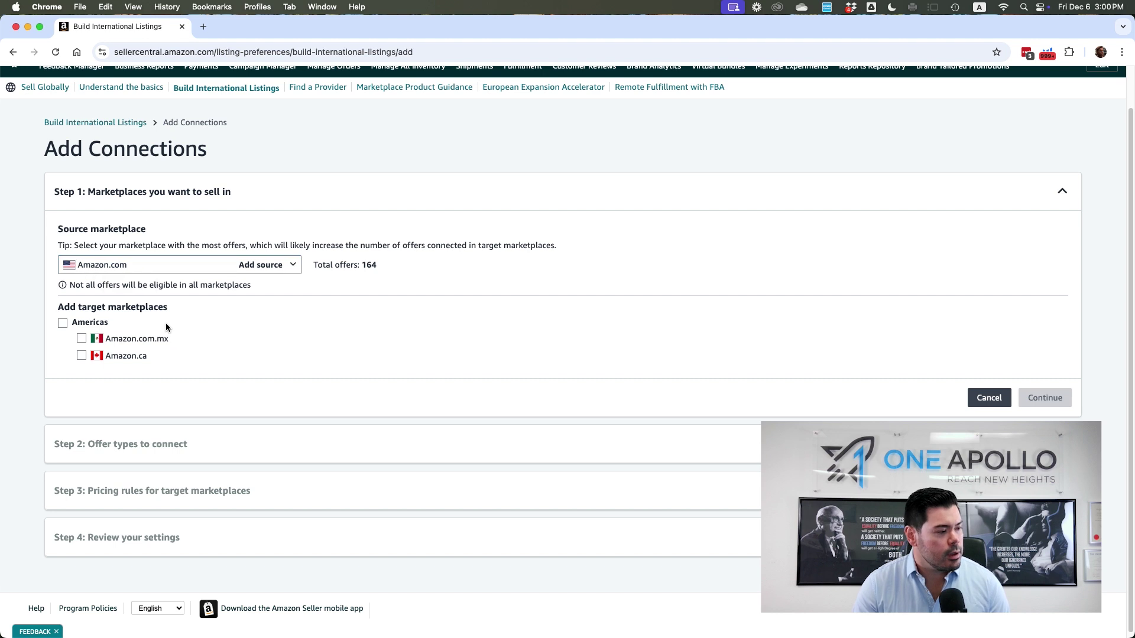
scroll(127, 330, "down", 1)
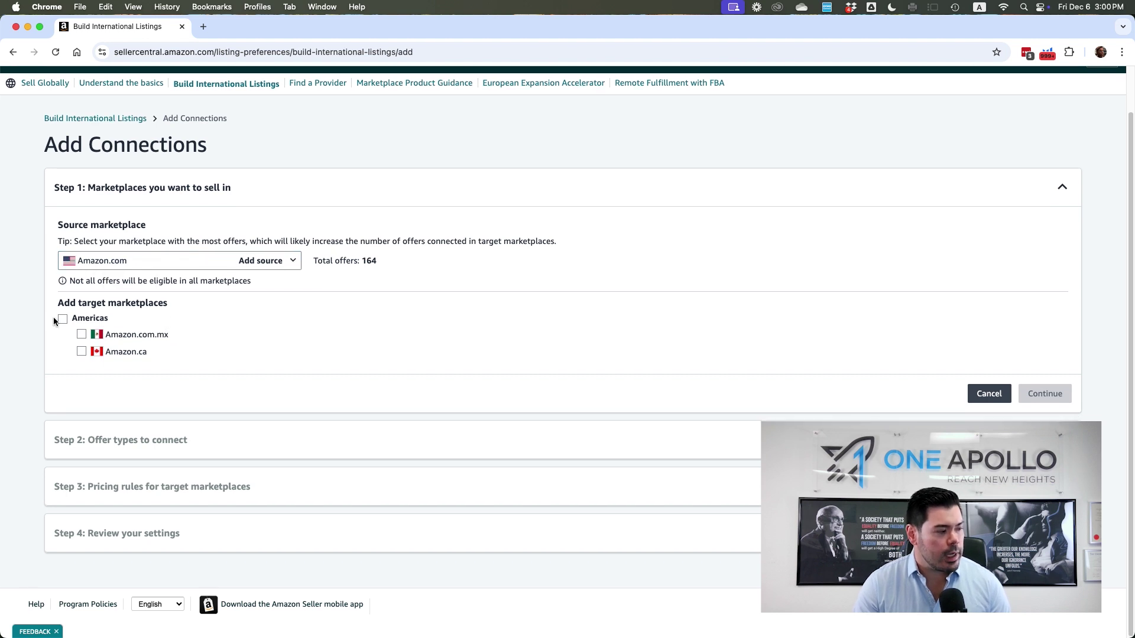
left_click(62, 319)
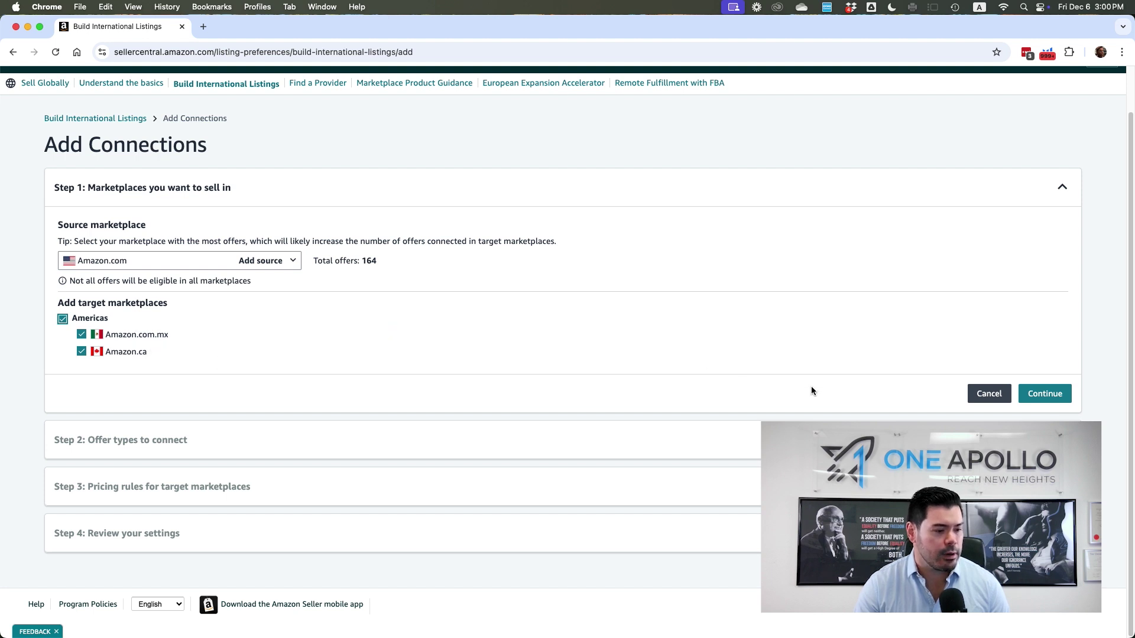
left_click(1045, 394)
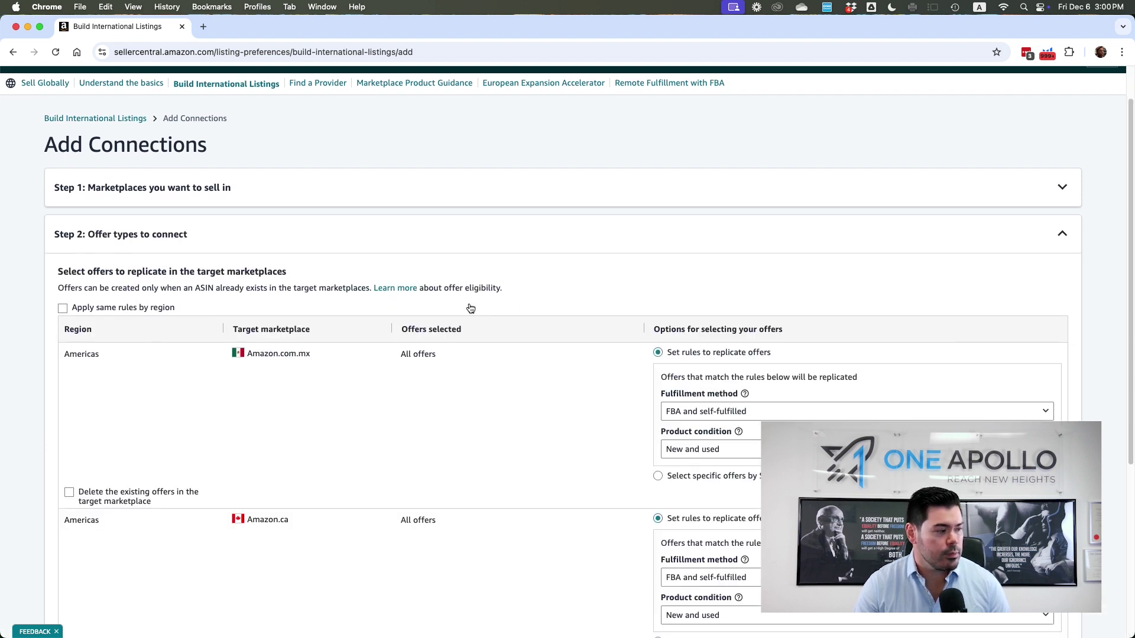
For Amazon.com.mx, set the offer replication rules to FBA fulfillment and New product condition
scroll(468, 303, "down", 3)
scroll(467, 304, "down", 2)
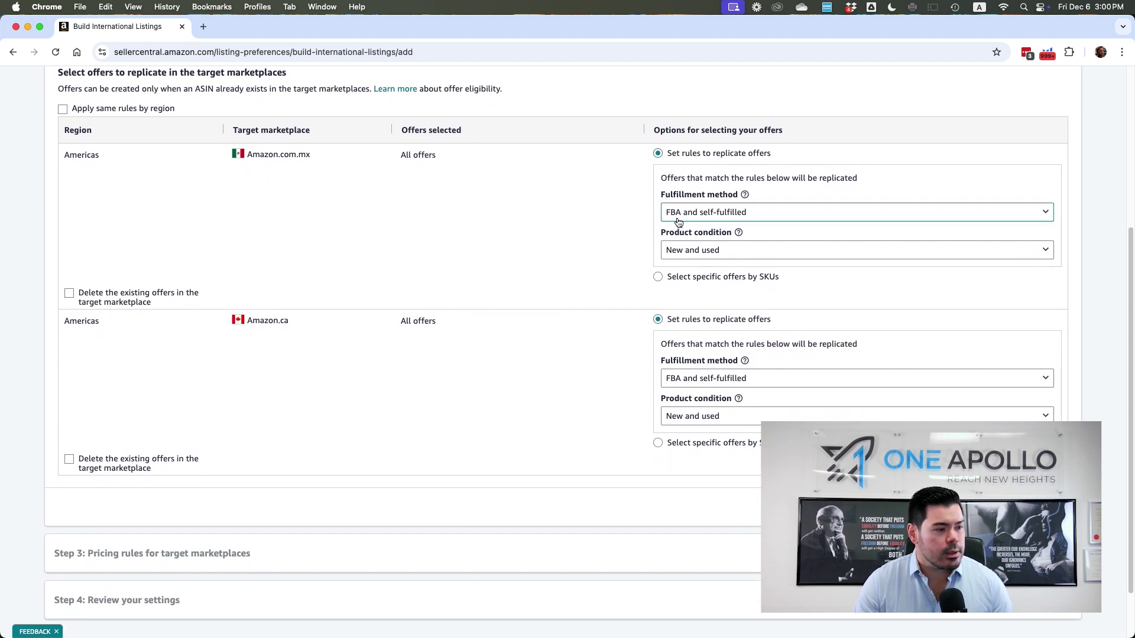
left_click(730, 213)
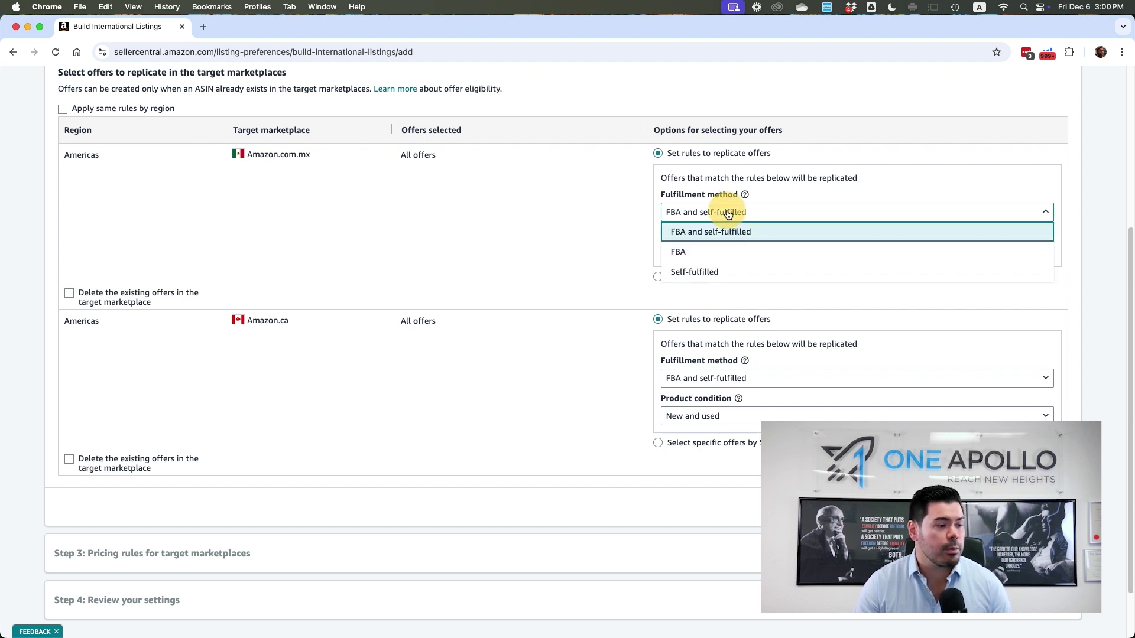
left_click(708, 251)
left_click(731, 253)
left_click(714, 289)
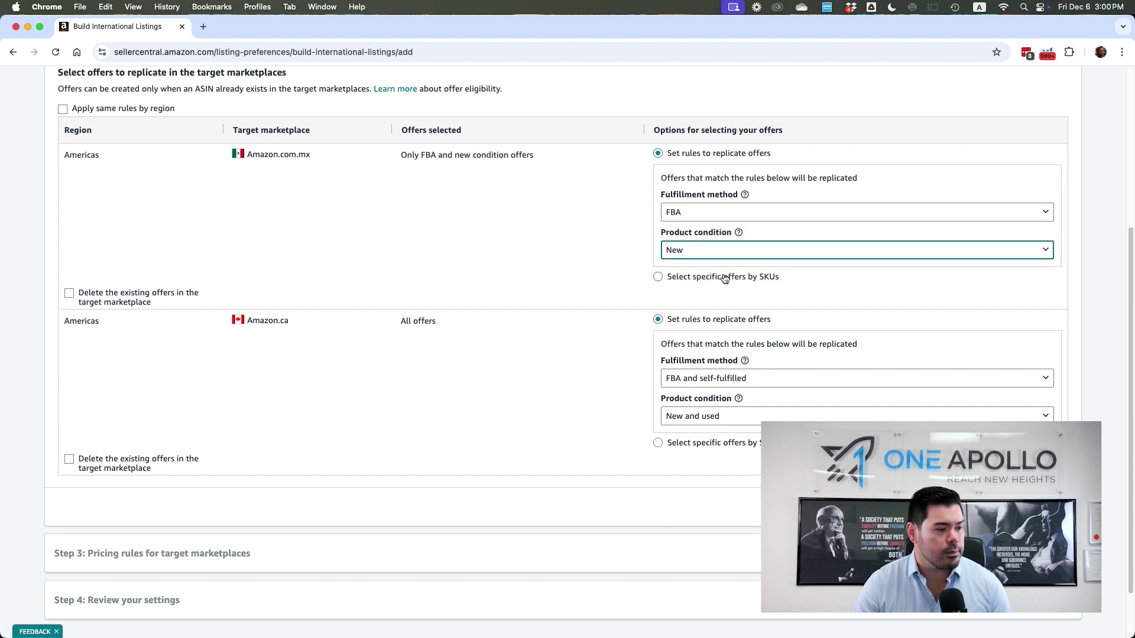
For Amazon.ca, set the offer rules to FBA fulfillment and New product condition, and continue to the pricing rules
scroll(722, 278, "down", 2)
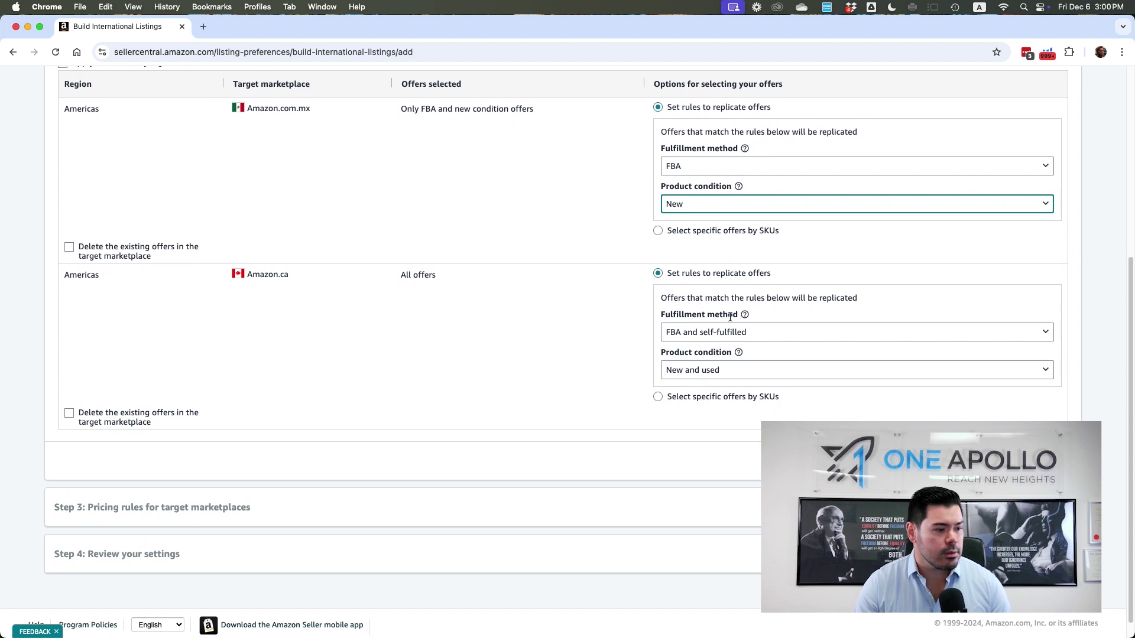
left_click(726, 332)
left_click(722, 373)
left_click(724, 370)
left_click(702, 407)
scroll(544, 321, "down", 1)
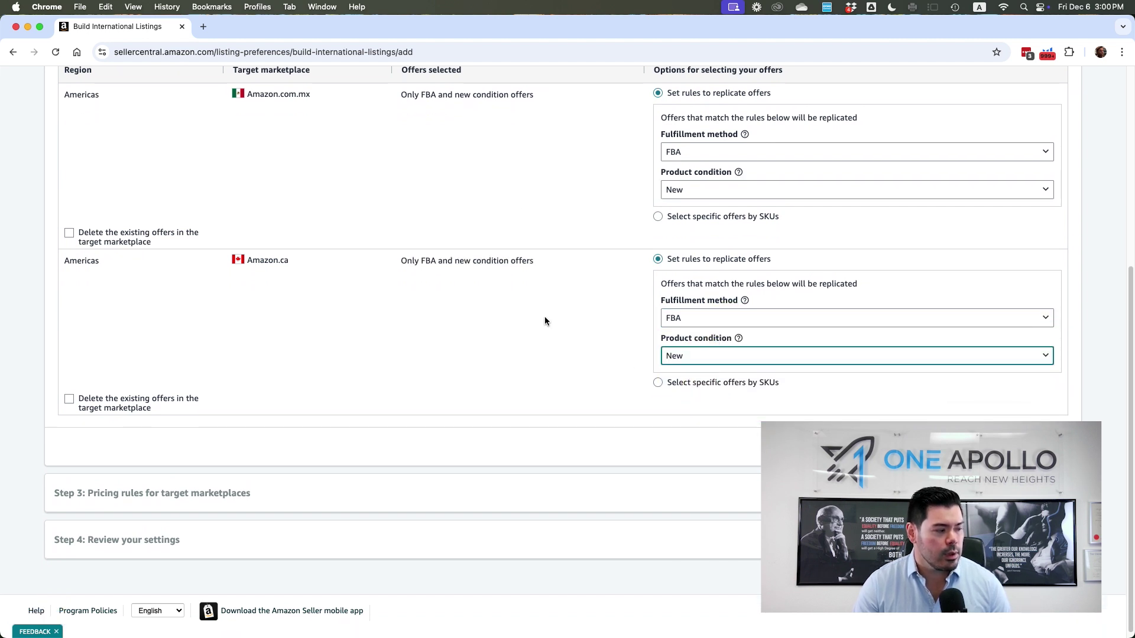
scroll(545, 321, "down", 1)
left_click(1045, 440)
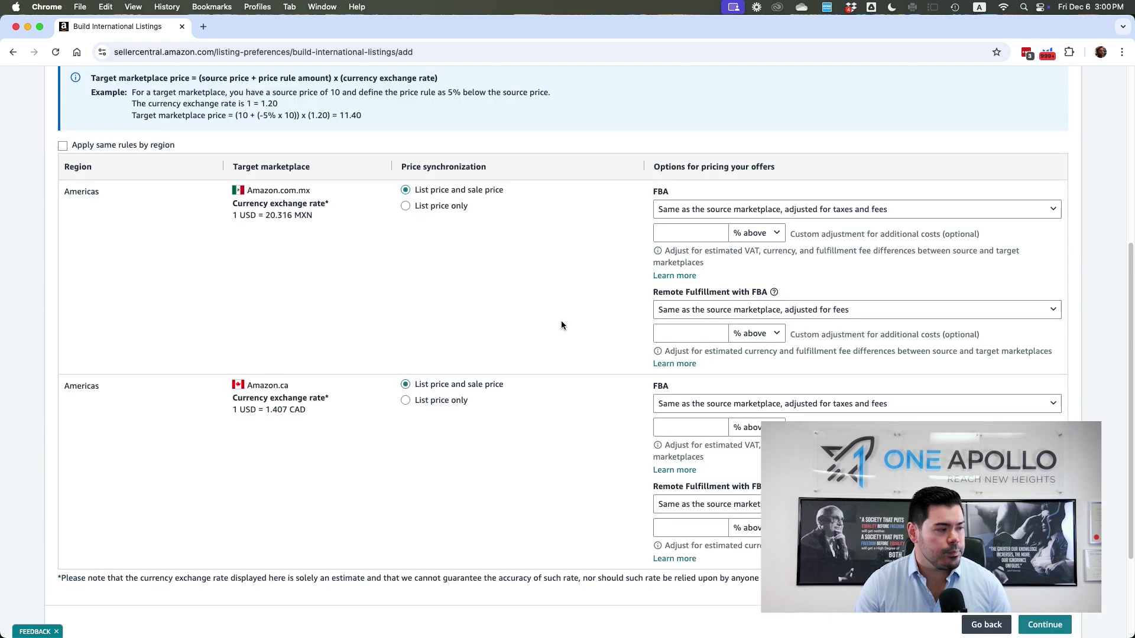
Set price synchronization to List price only for both Amazon.com.mx and Amazon.ca
scroll(579, 264, "down", 2)
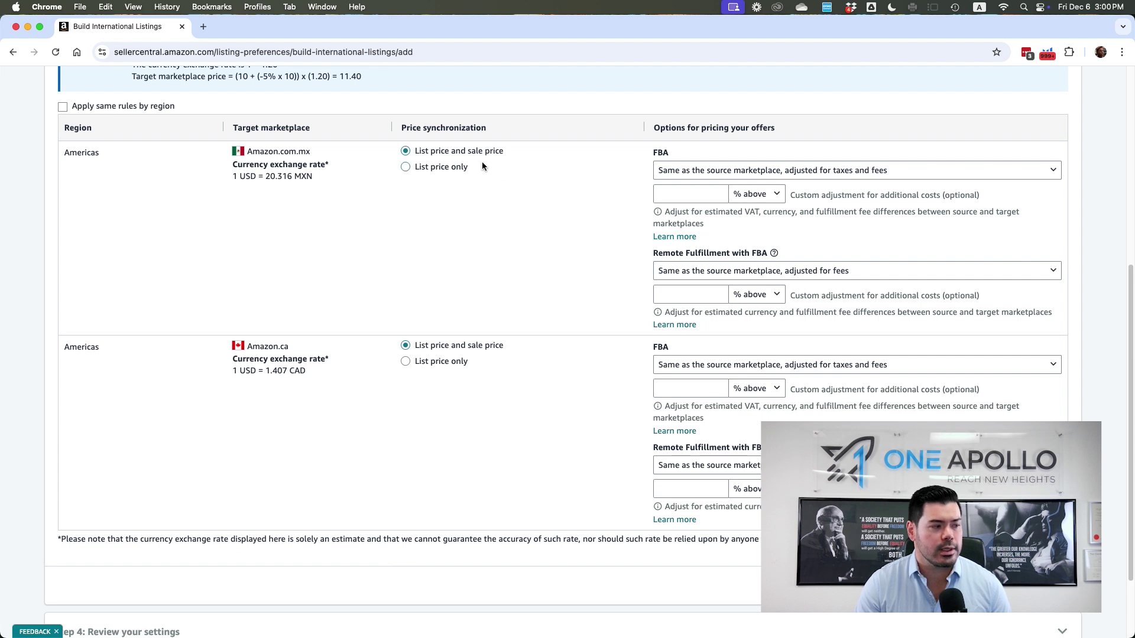
left_click(453, 173)
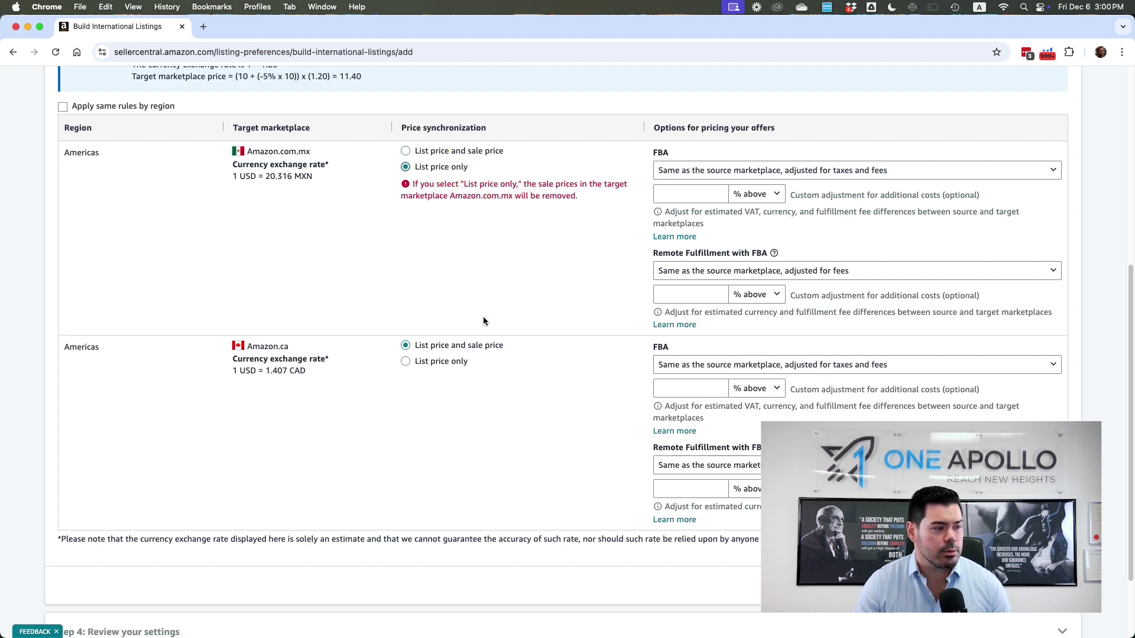
left_click(464, 362)
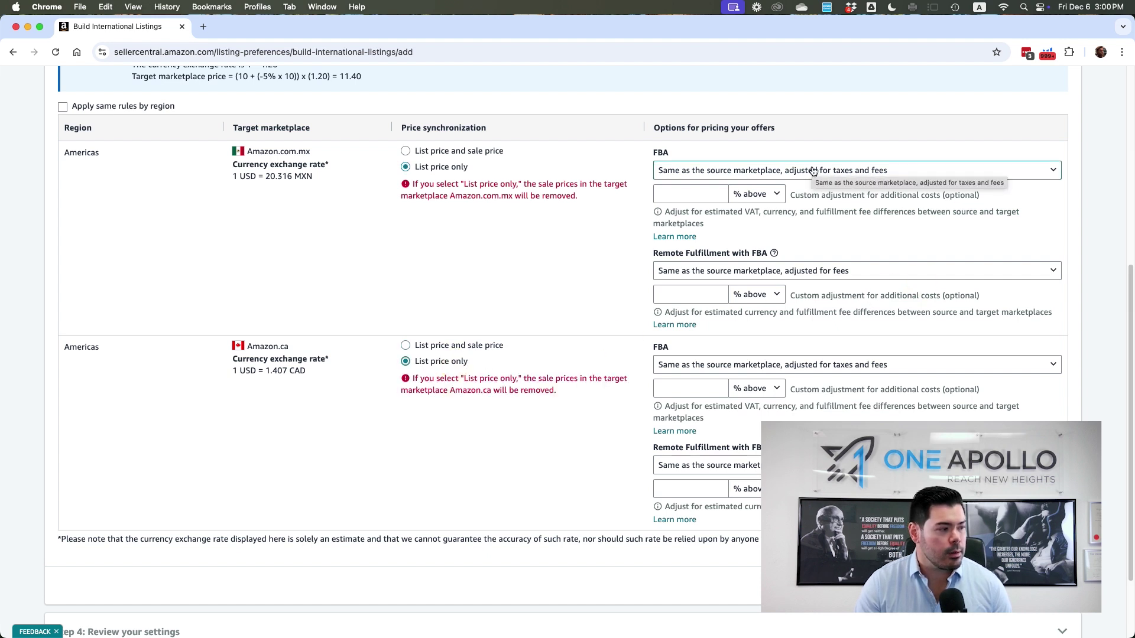
Set the Amazon.com.mx FBA pricing rule to Percentage (%) above the source marketplace, with a value of 10%
left_click(763, 173)
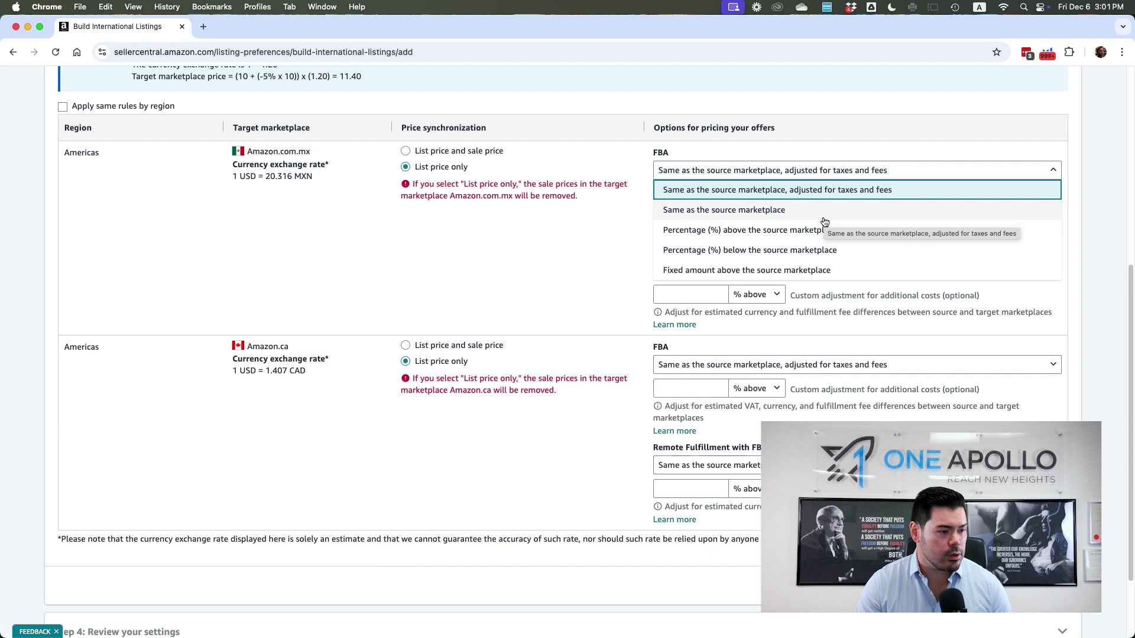
left_click(791, 233)
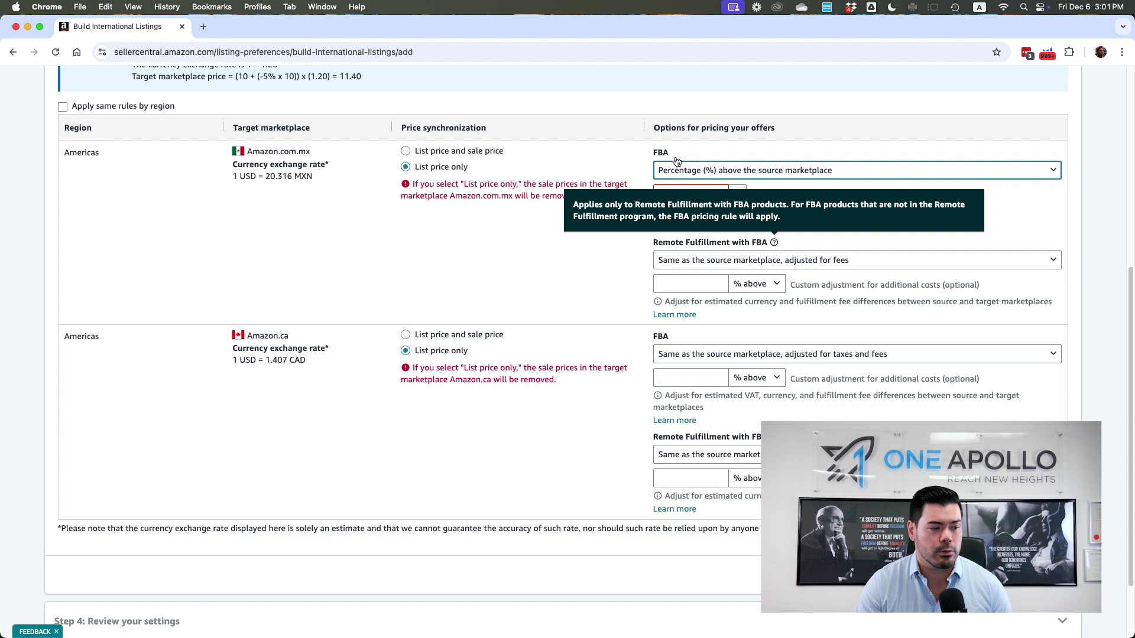
left_click(687, 195)
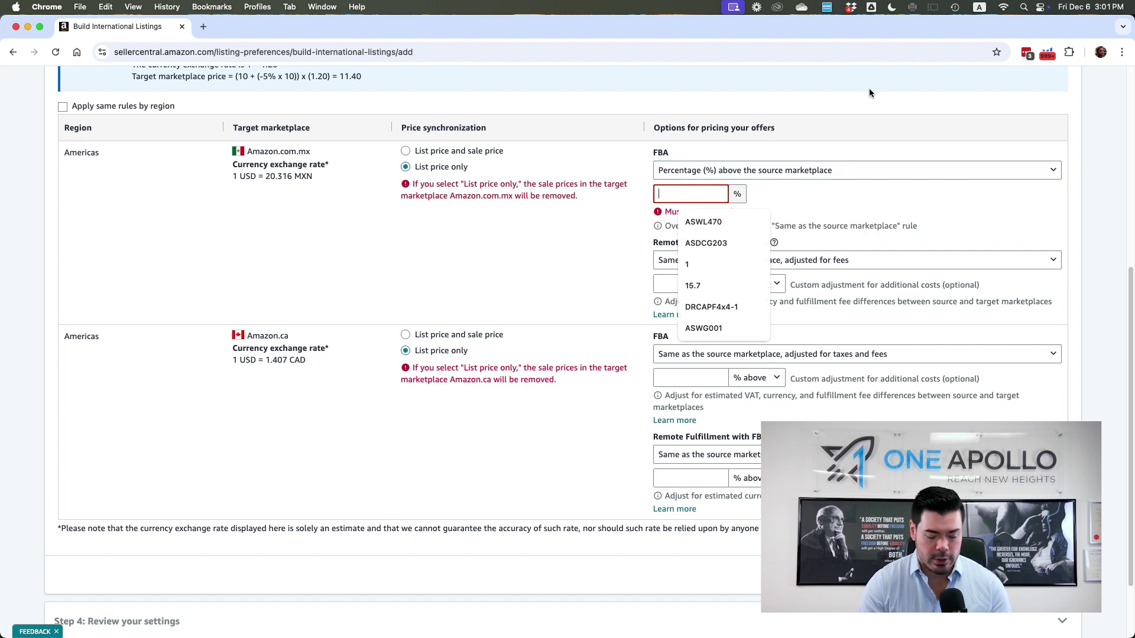
type("10")
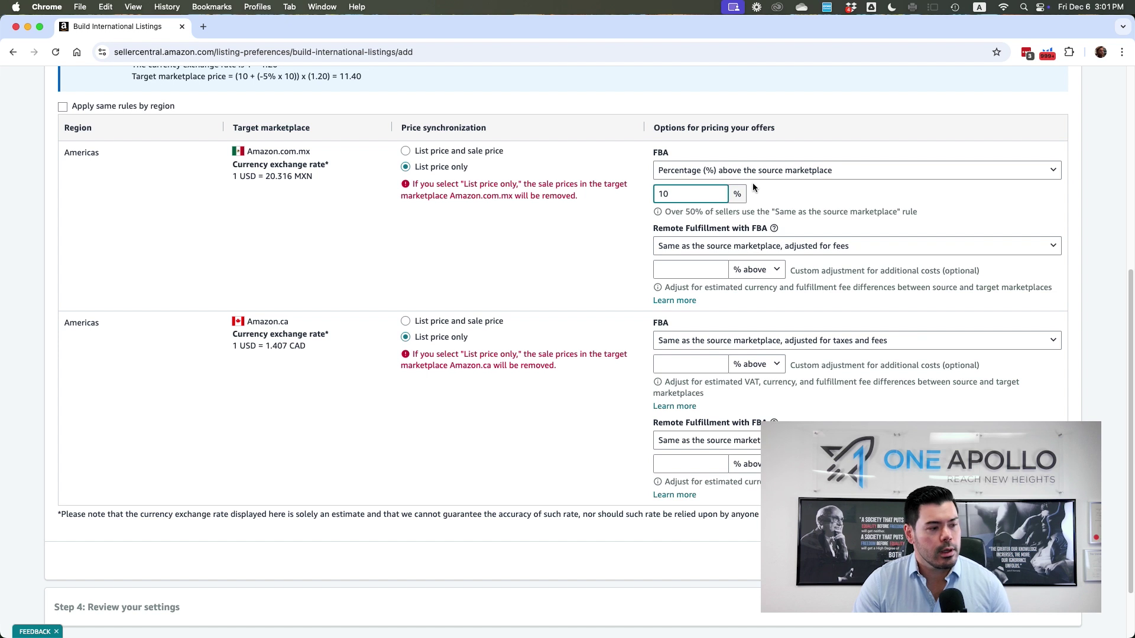
Set the Amazon.ca FBA pricing rule to Percentage (%) above the source marketplace at 10%, and continue to the settings review
scroll(703, 193, "down", 1)
scroll(703, 192, "down", 1)
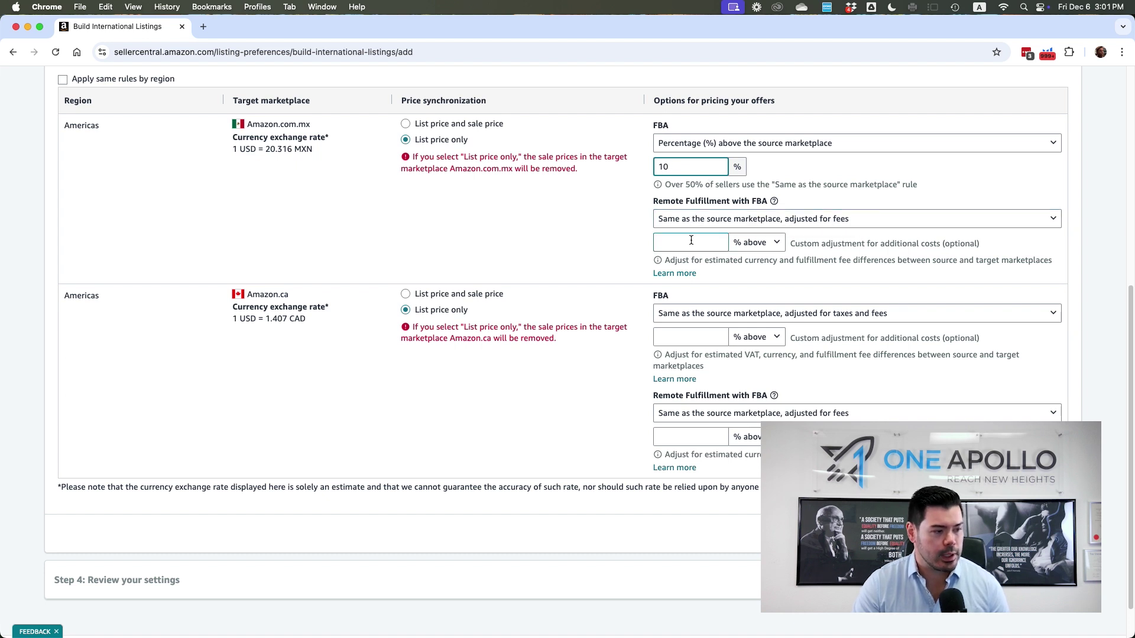
scroll(708, 258, "down", 1)
scroll(708, 260, "down", 2)
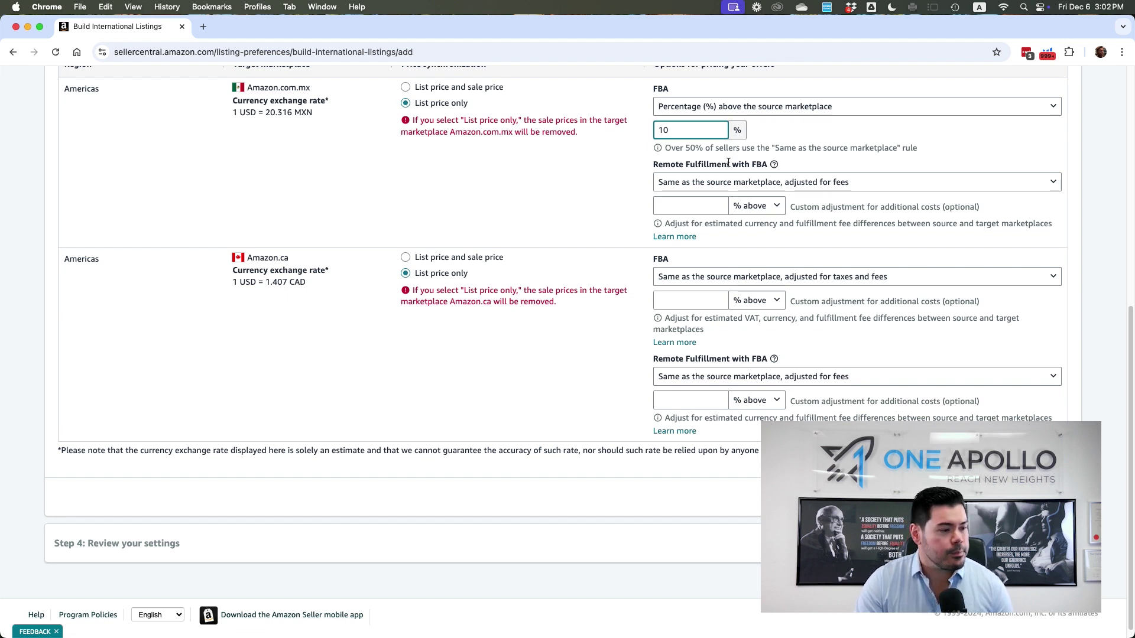
scroll(708, 190, "down", 1)
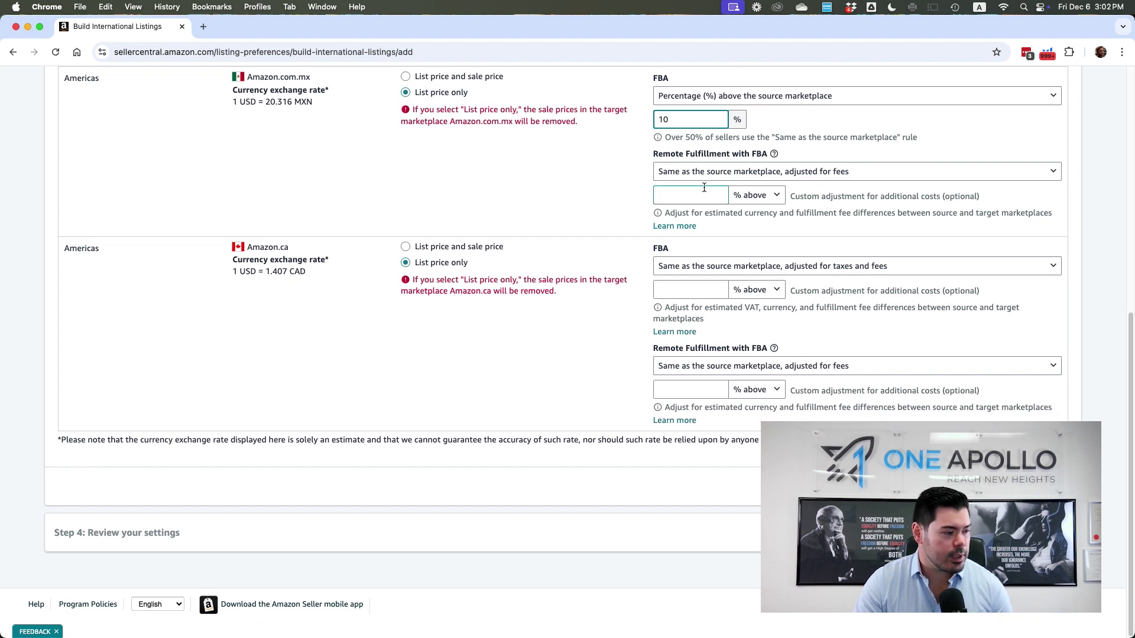
left_click(717, 270)
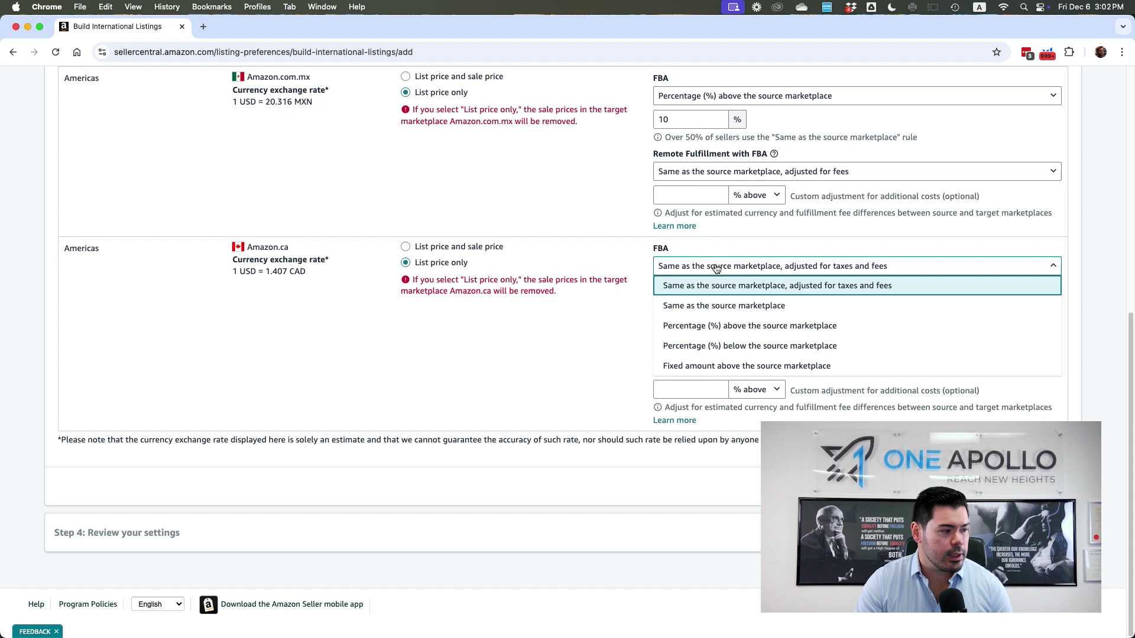
left_click(721, 326)
left_click(680, 320)
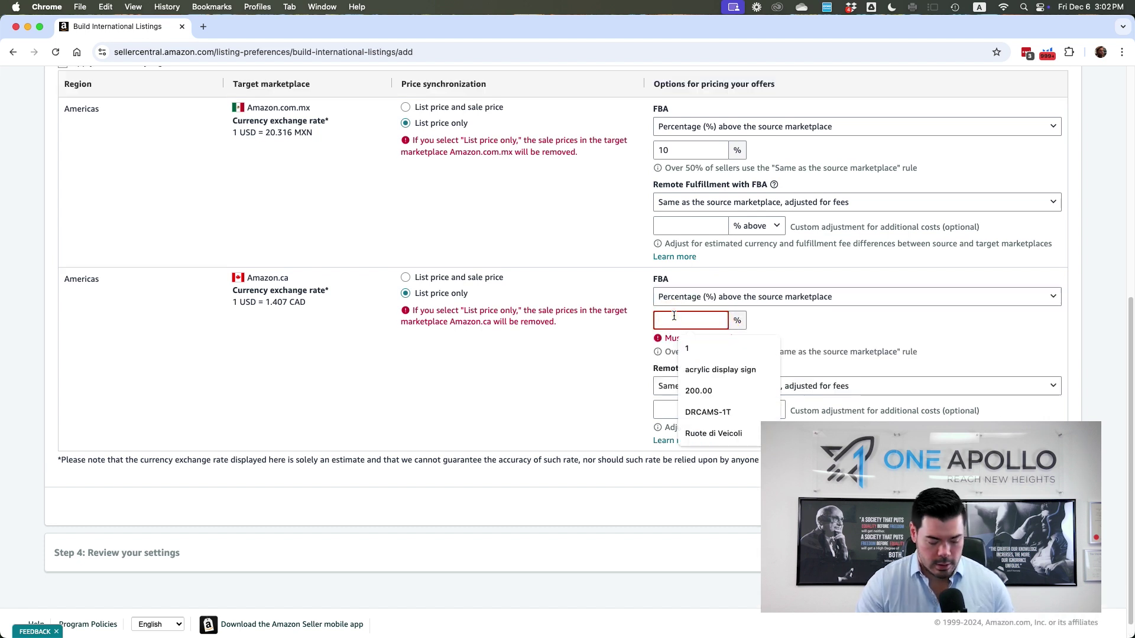
type("10")
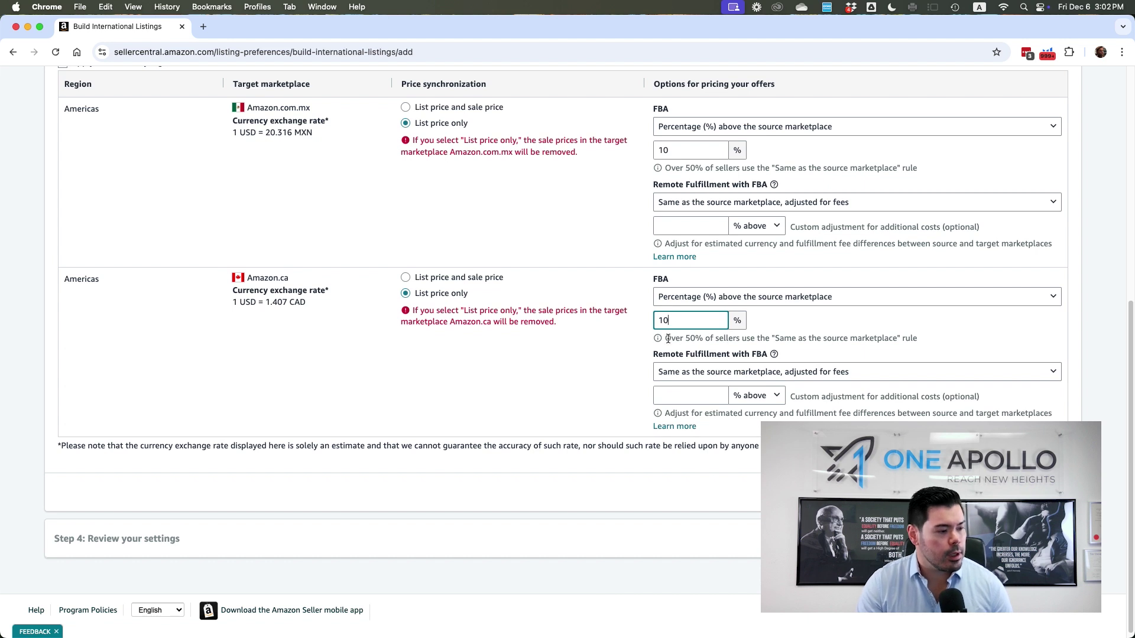
scroll(653, 357, "down", 1)
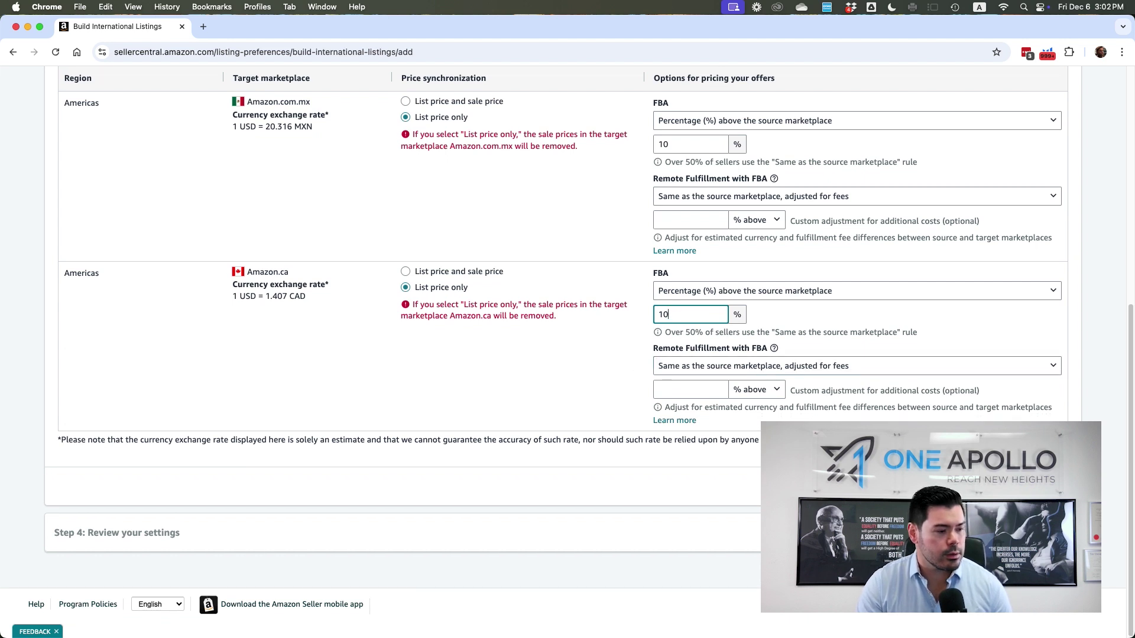
left_click(1044, 486)
Review the pricing rules and exchange rates for both target marketplaces, then agree to create the offers and acknowledge the request
scroll(584, 281, "down", 3)
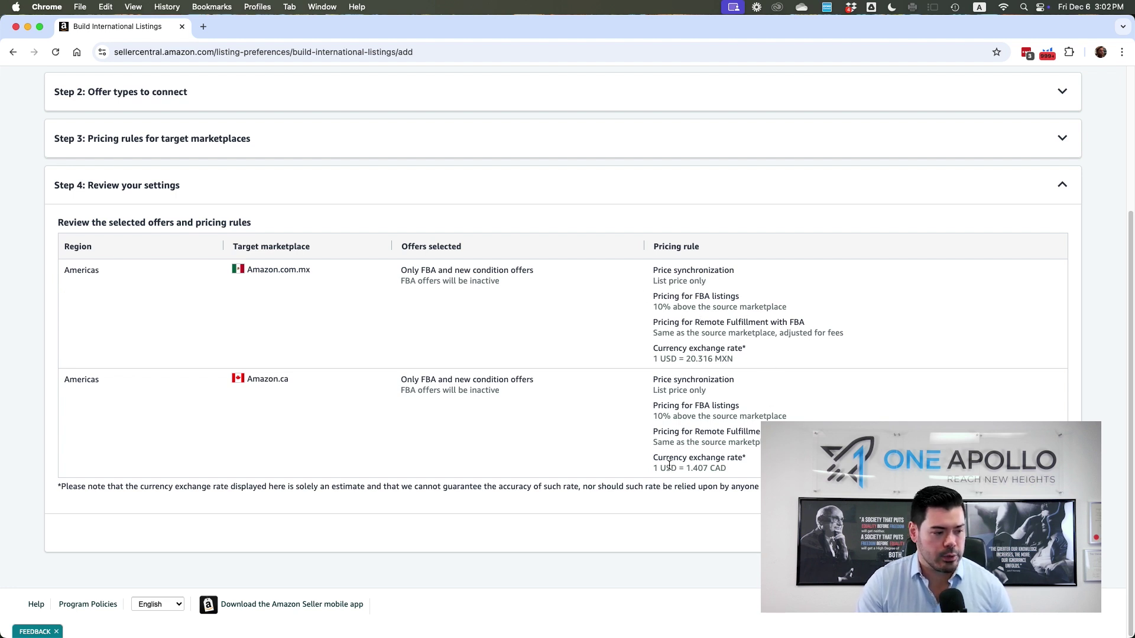
left_click_drag(671, 468, 714, 441)
left_click_drag(681, 359, 735, 354)
left_click(733, 357)
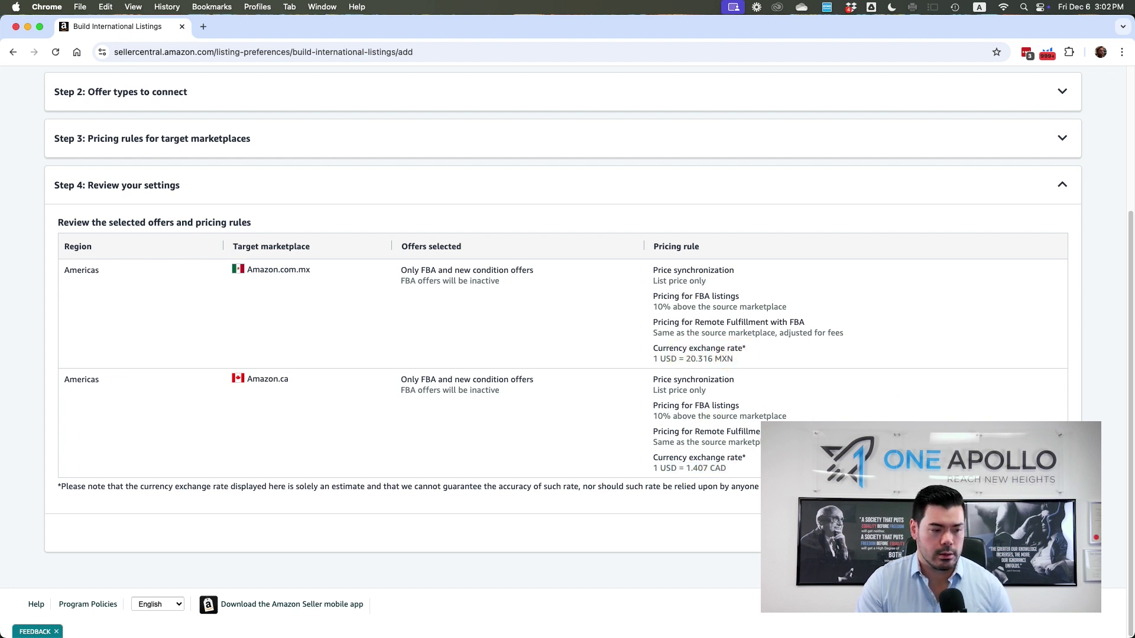
left_click(1034, 533)
left_click(722, 472)
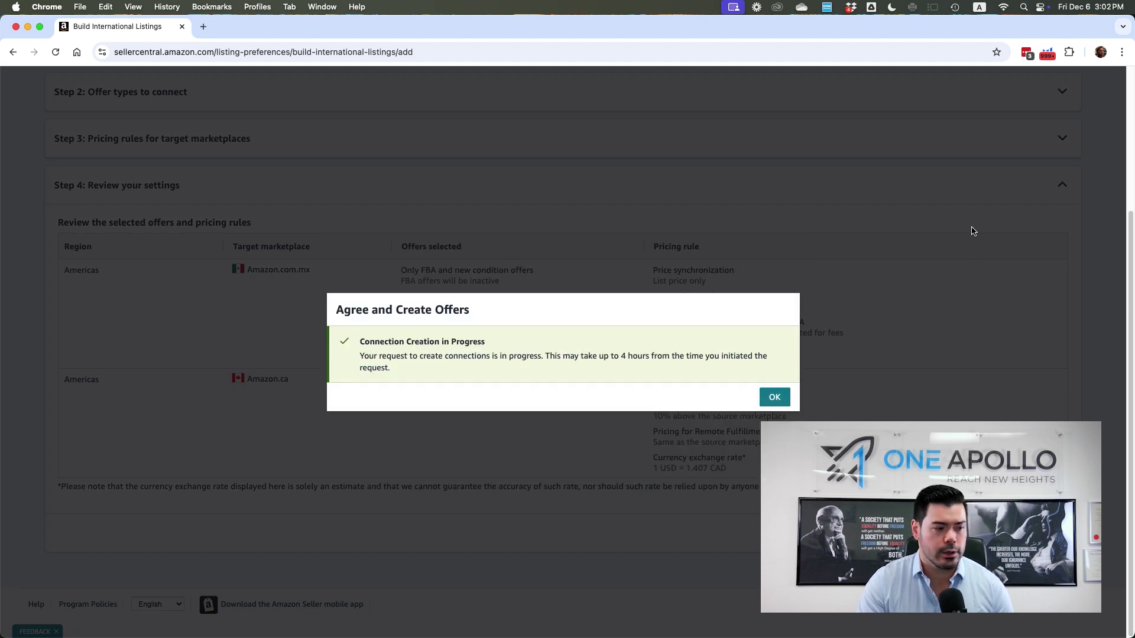
left_click(774, 397)
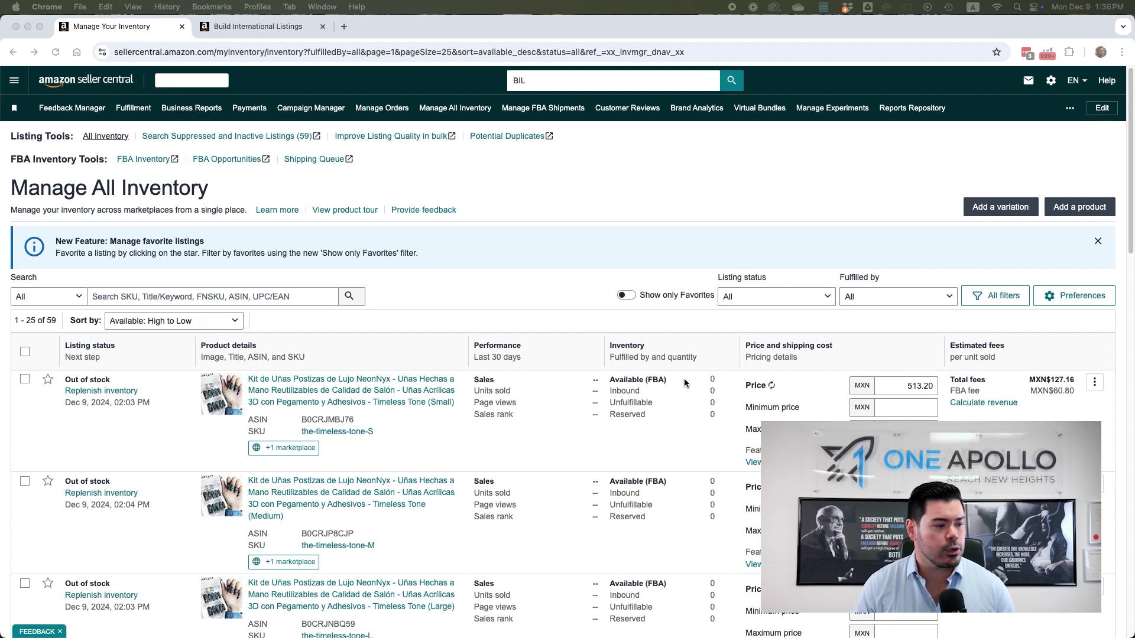
Check the price and its automation indicator on the first listing in Manage All Inventory, and return to the Build International Listings page
left_click(892, 384)
left_click(824, 373)
mouse_move(773, 386)
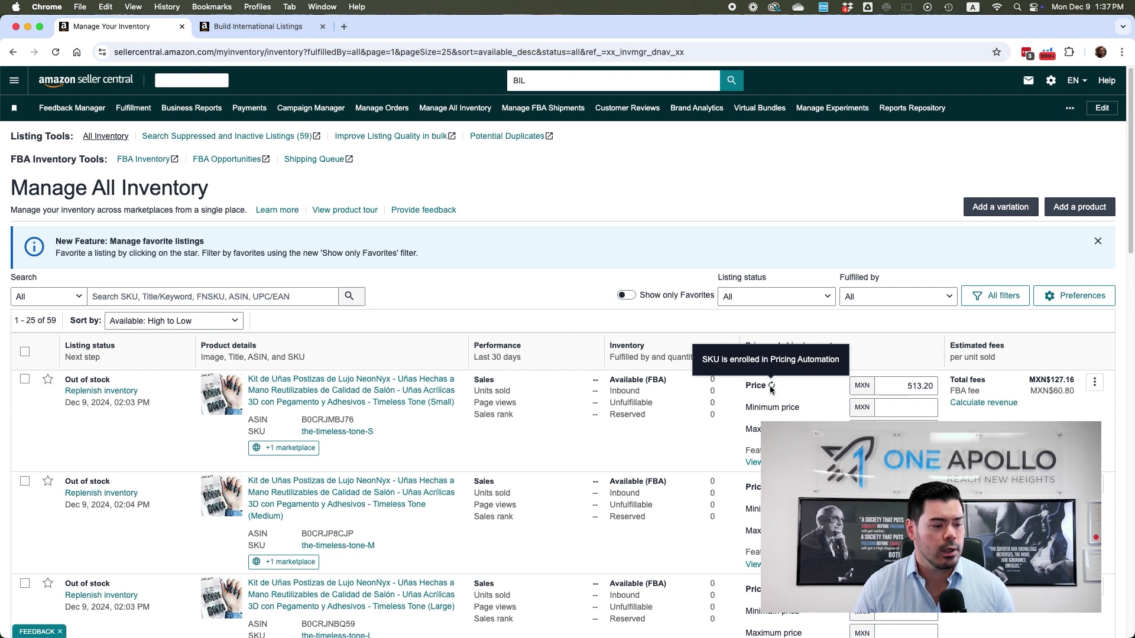
key("ctrl+Tab")
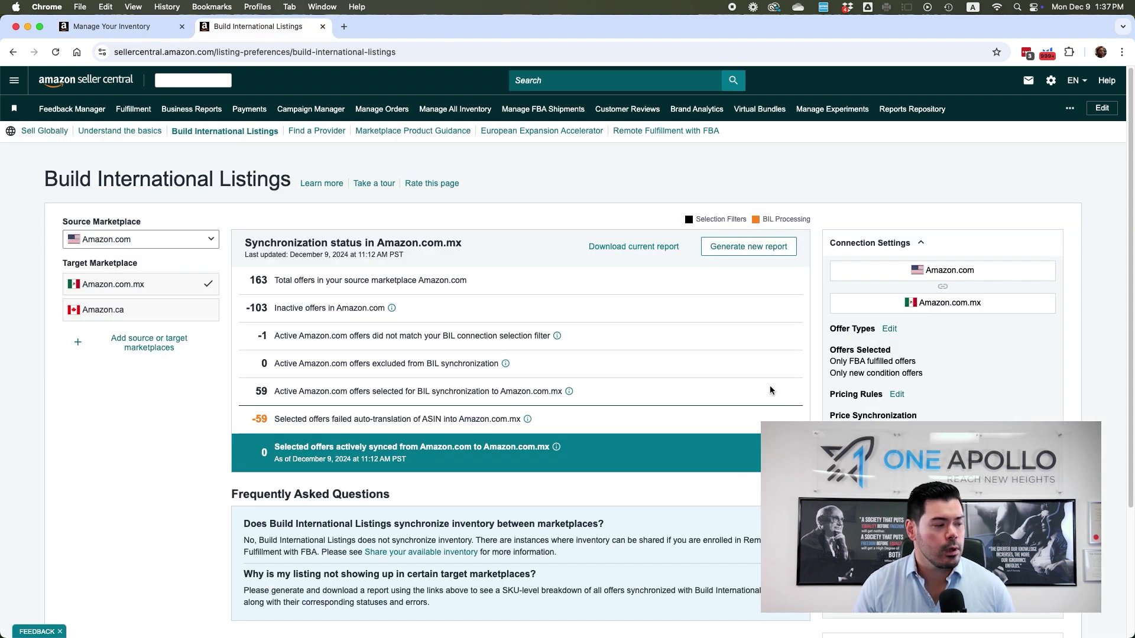
Review the applied currency rate and the FBA listing price rule in the Amazon.com.mx connection settings
scroll(872, 390, "down", 3)
left_click_drag(830, 381, 915, 398)
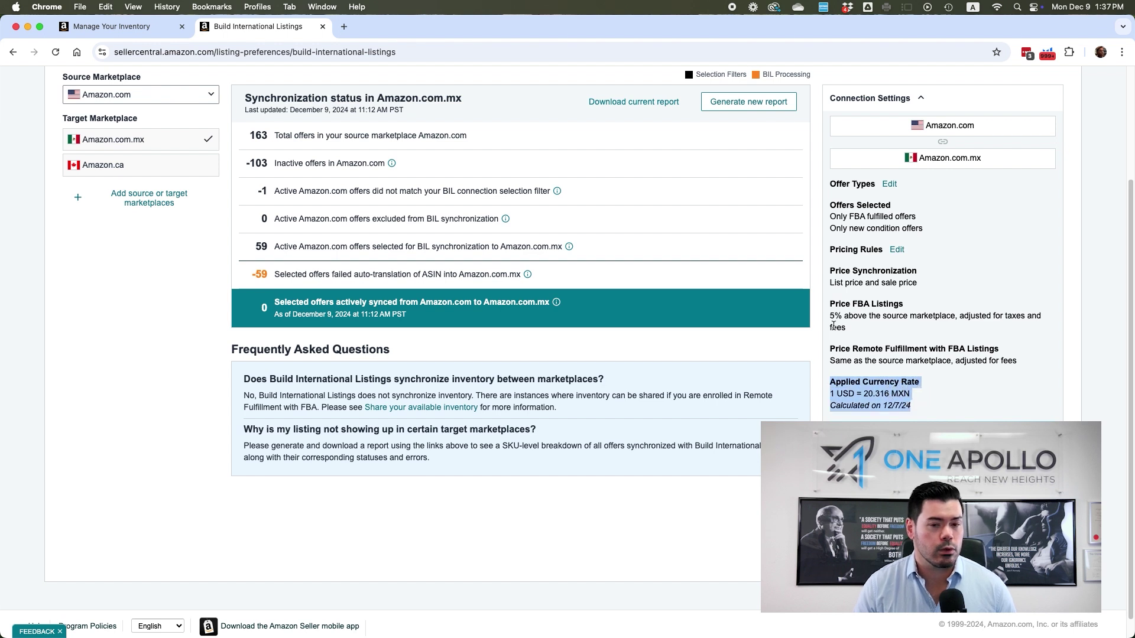
left_click_drag(829, 302, 862, 328)
left_click(862, 328)
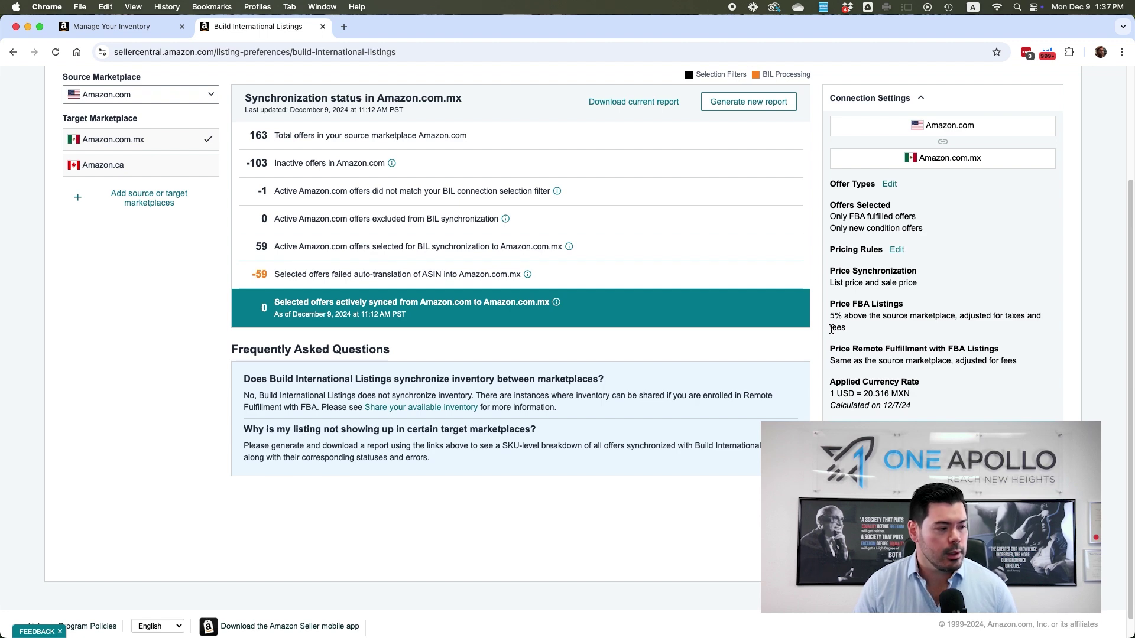
Return to Manage All Inventory and examine the MXN prices and their automation indicators across the synchronized listings
key("ctrl+shift+Tab")
scroll(792, 374, "down", 2)
scroll(792, 376, "down", 10)
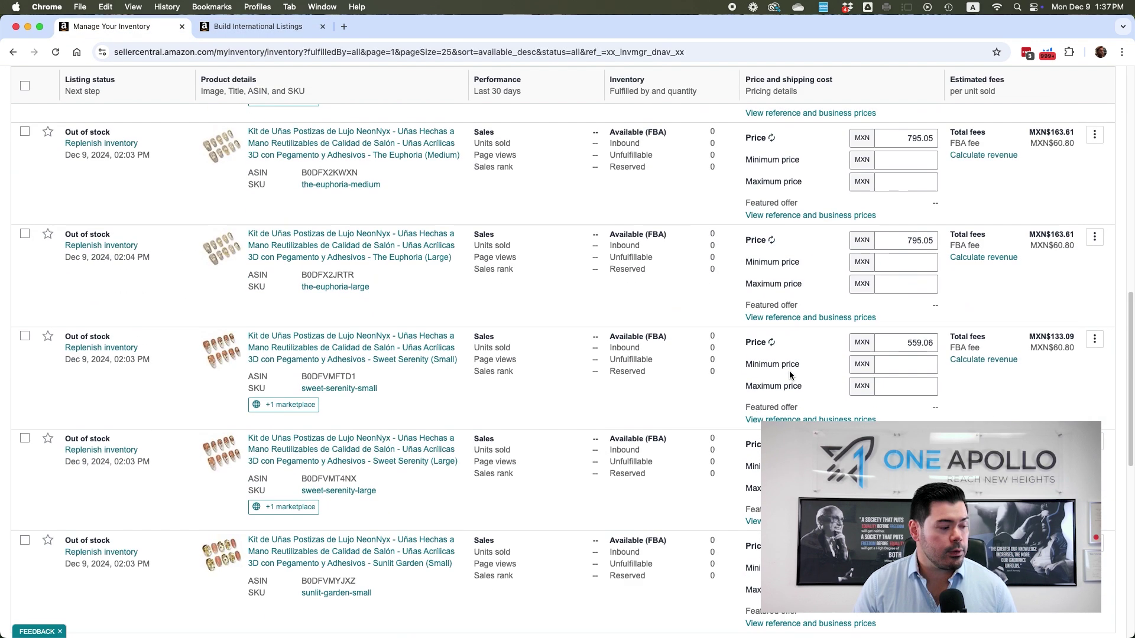
scroll(791, 372, "up", 15)
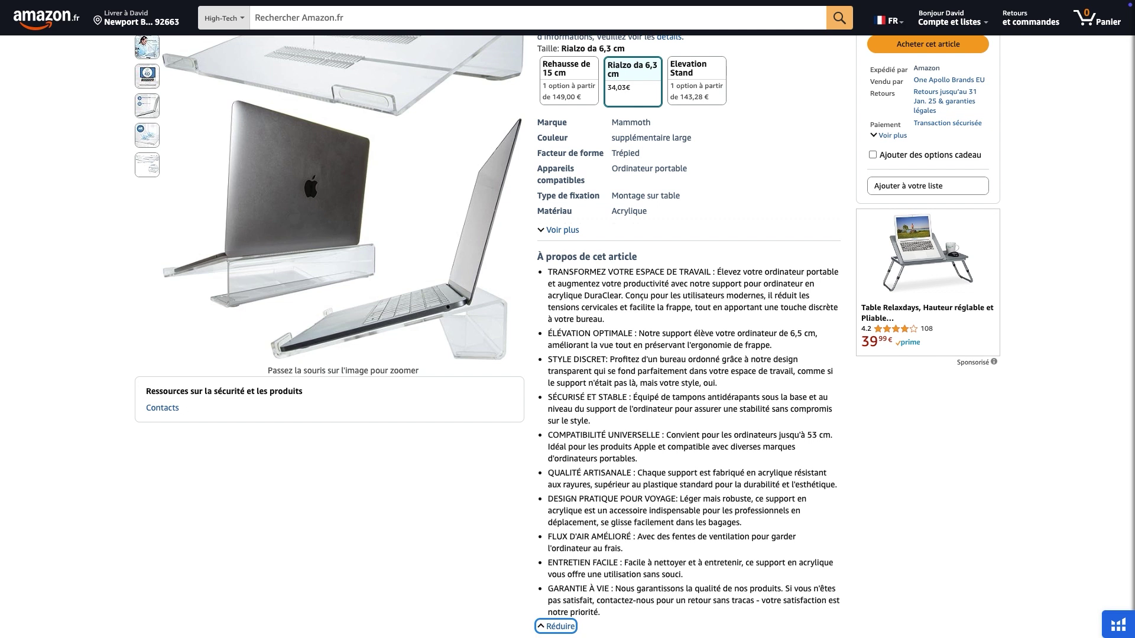
Compare the translated DuraClear laptop stand listing on Amazon's German, Swedish, French, Dutch, Italian and Spanish sites
left_click(255, 13)
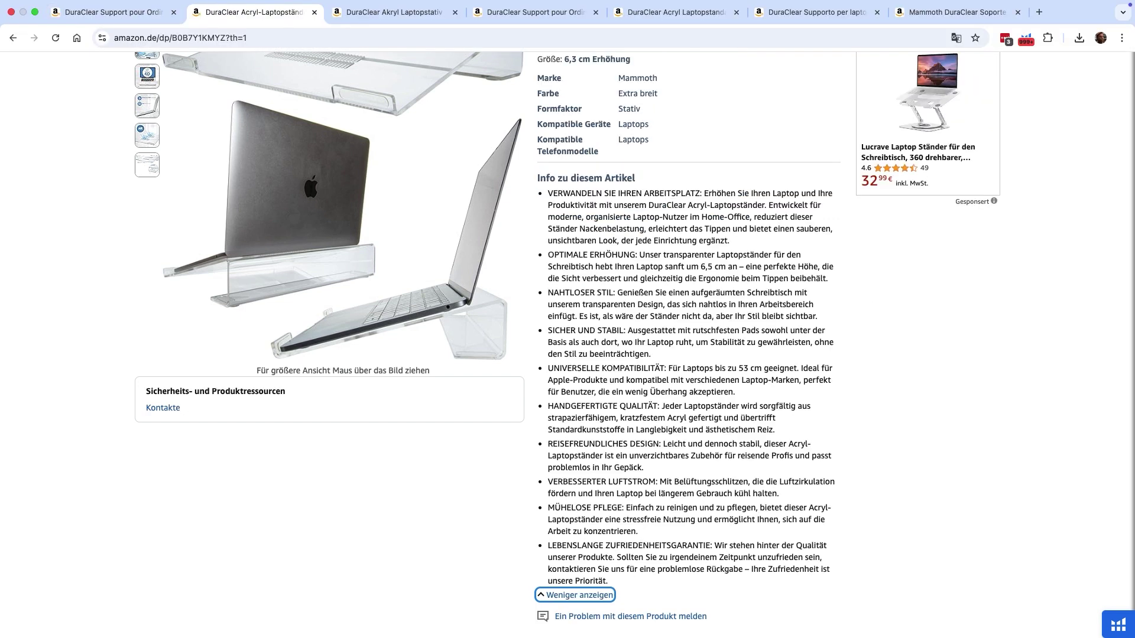
key("ctrl+Tab")
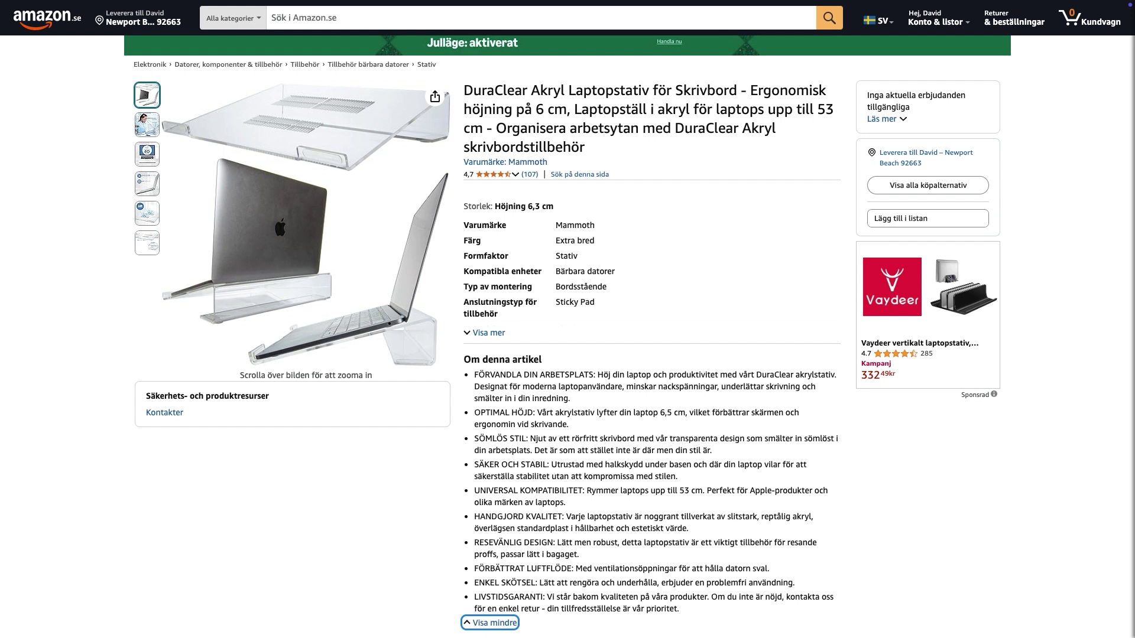
key("ctrl+Tab")
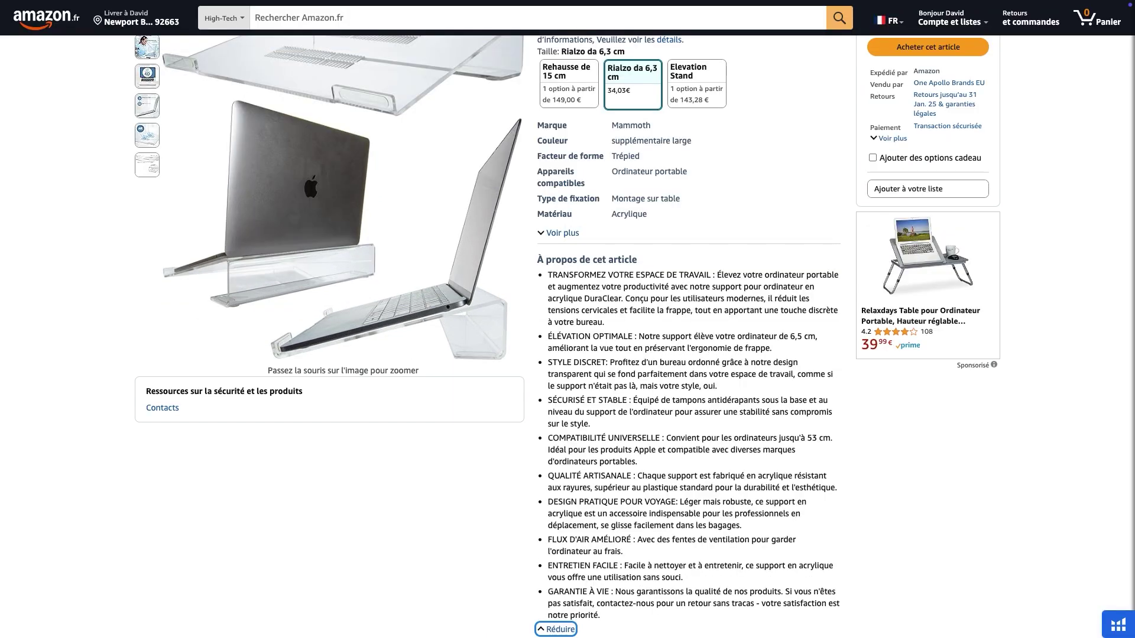
key("ctrl+Tab")
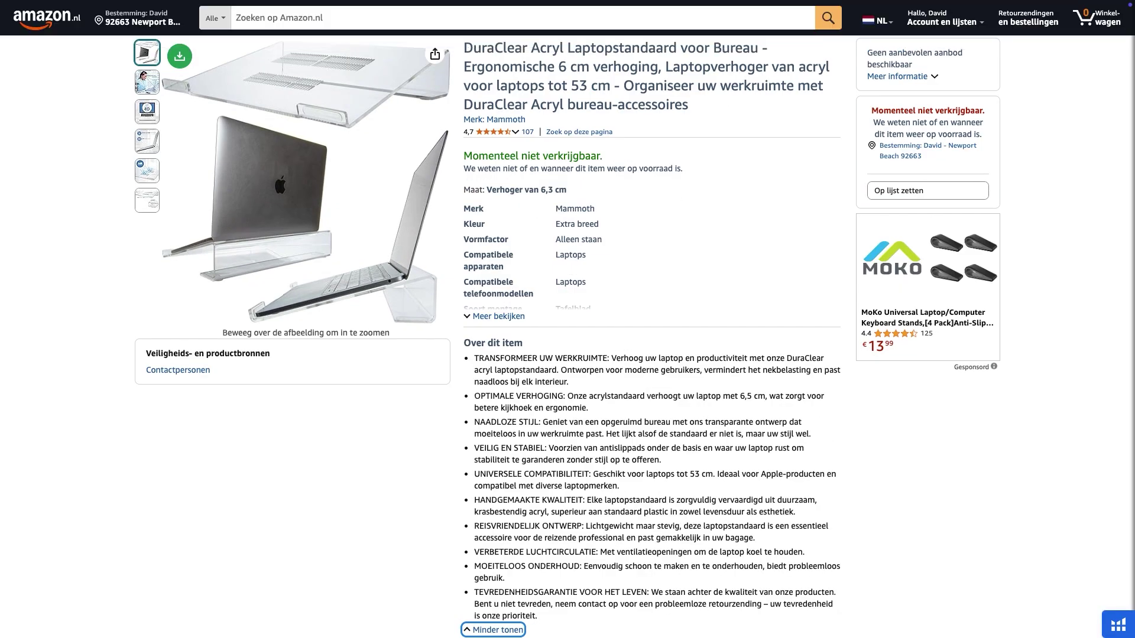
key("ctrl+Tab")
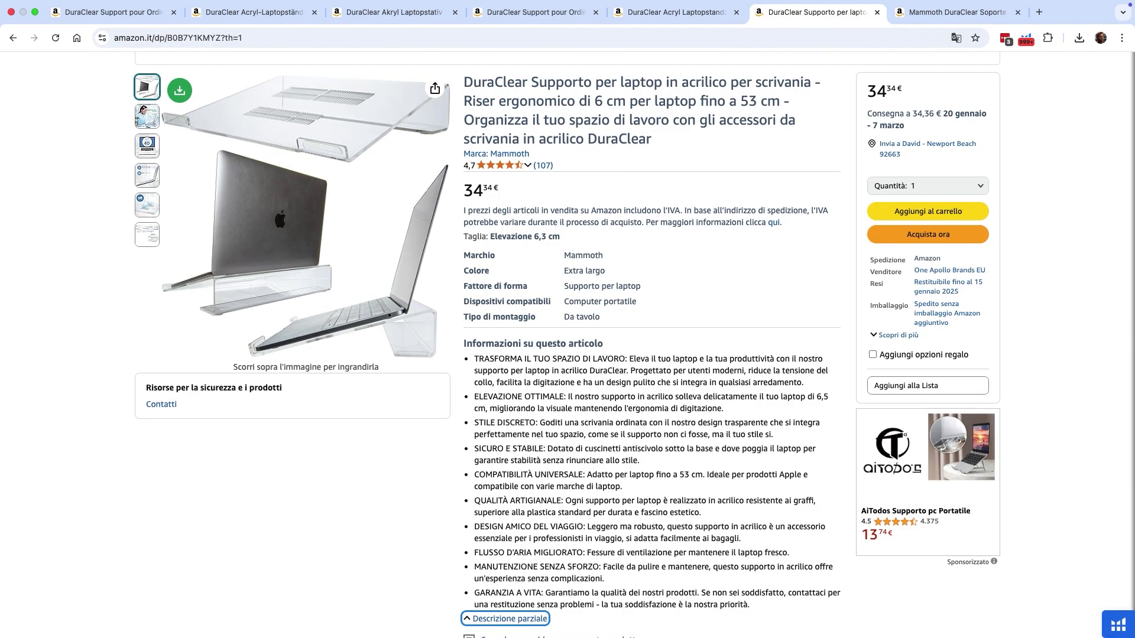
key("ctrl+Tab")
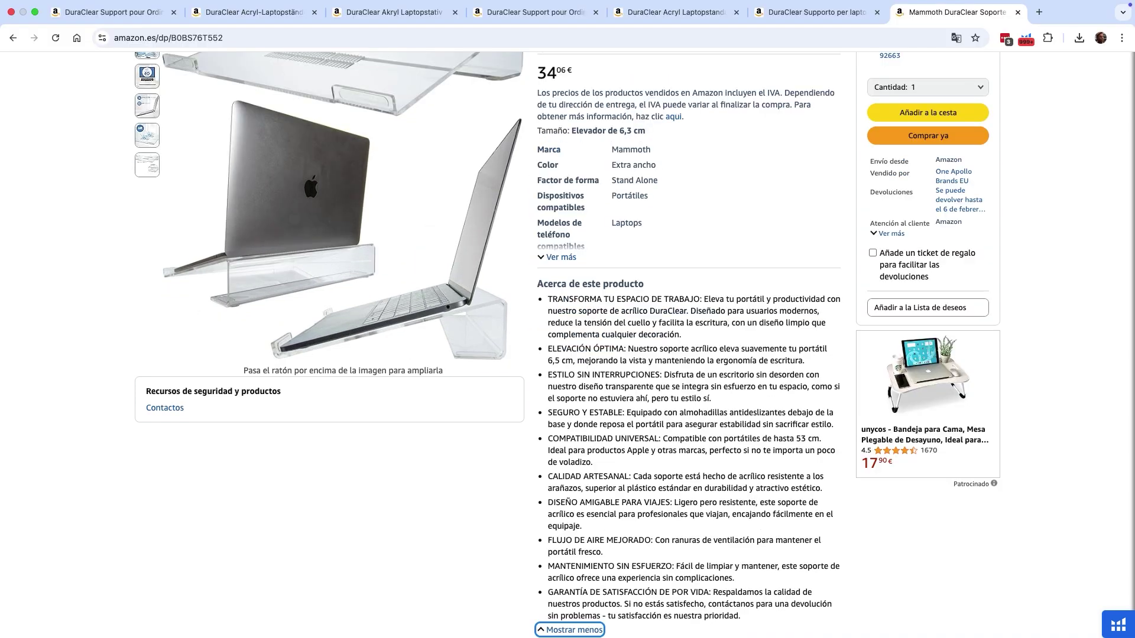